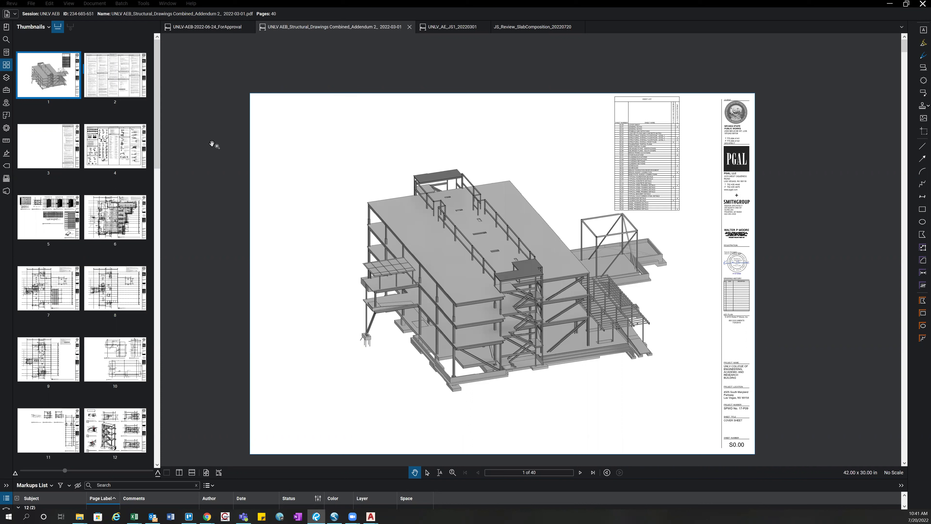
Step: Go to page 5 (sheet S0.04) and zoom in on the concrete matrix
{"action": "left_click", "coordinate": [57, 226]}
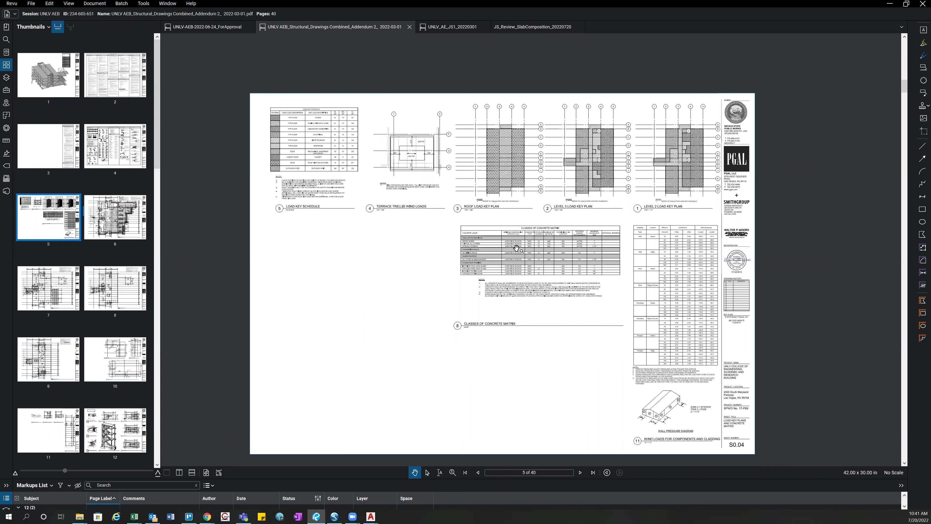
{"action": "scroll", "coordinate": [435, 275], "scroll_direction": "up", "scroll_amount": 2}
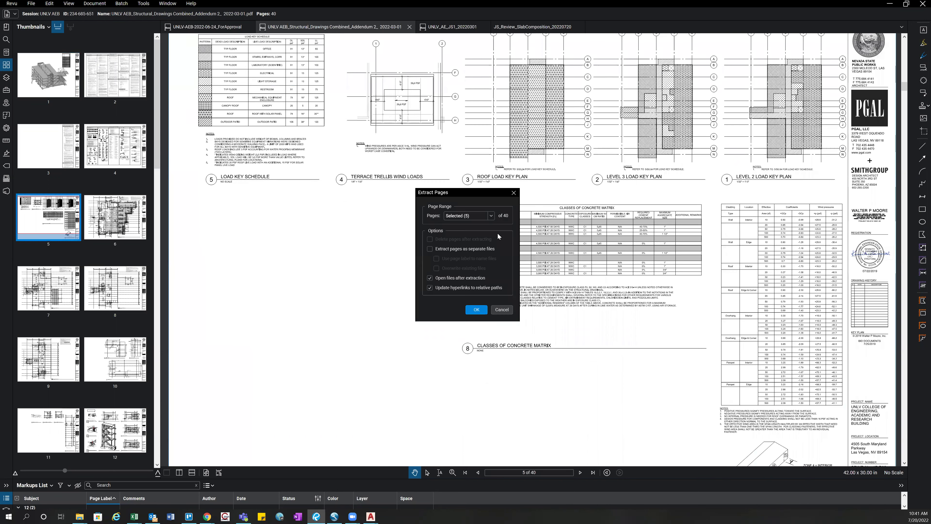
Step: Back out of extracting page 5, closing Save As and cancelling Extract Pages
{"action": "key", "text": "Return"}
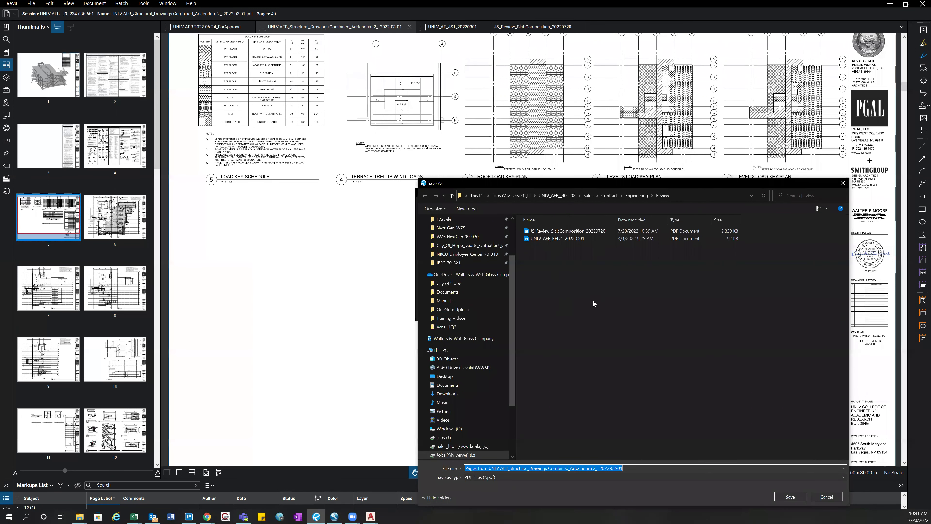
{"action": "left_click", "coordinate": [535, 232]}
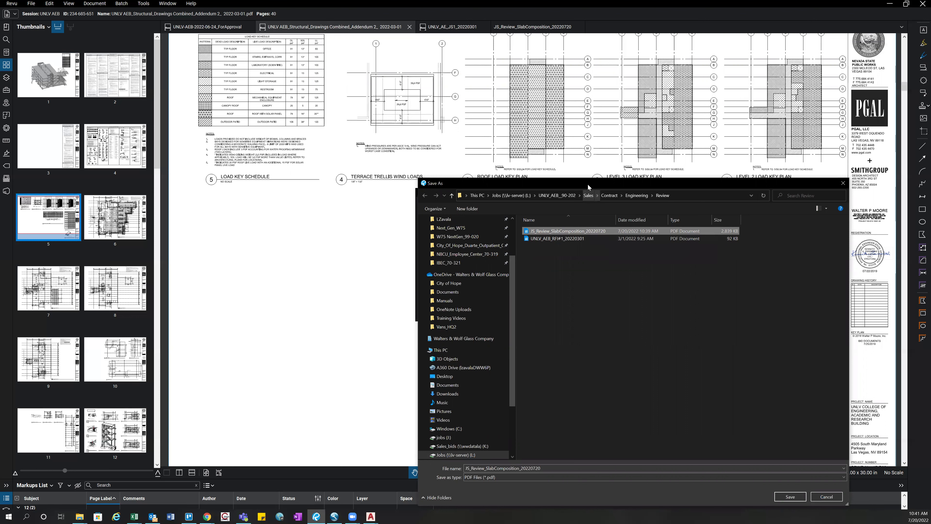
{"action": "left_click_drag", "start_coordinate": [582, 185], "coordinate": [504, 161]}
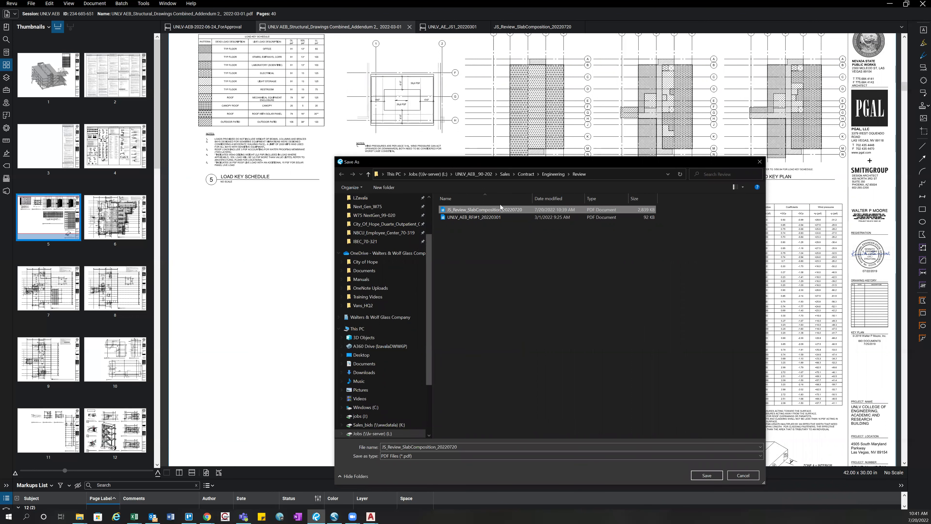
{"action": "left_click", "coordinate": [758, 162]}
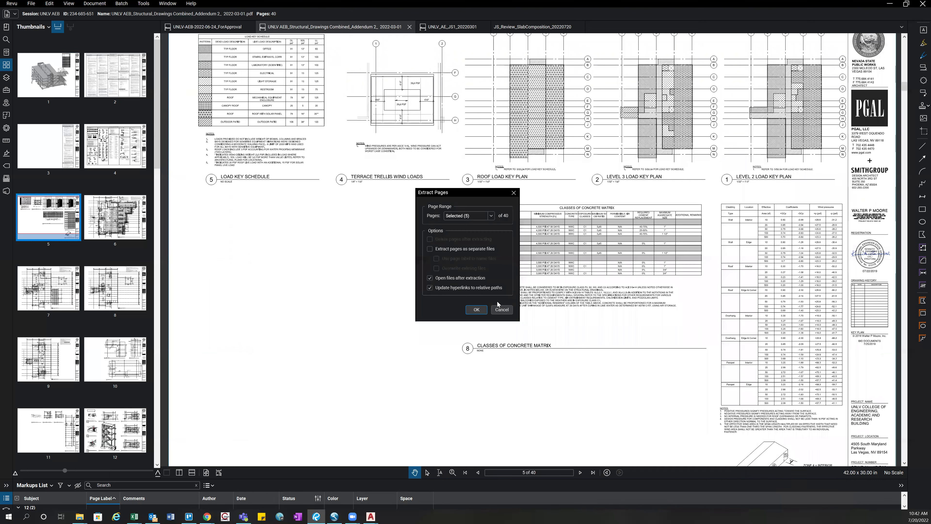
{"action": "left_click", "coordinate": [502, 309]}
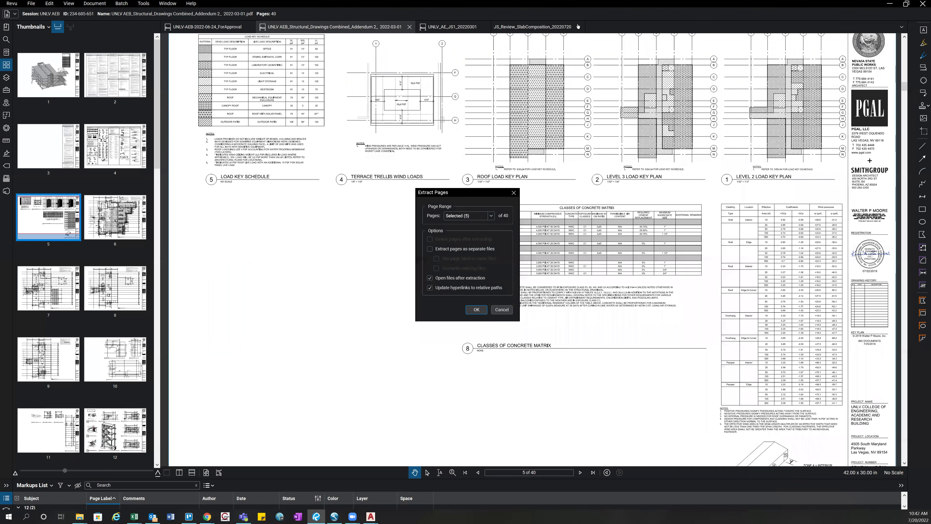
Step: In JS_Review_SlabComposition_20220720, highlight the CLASSES OF CONCRETE MATRIX title yellow
{"action": "left_click", "coordinate": [532, 27]}
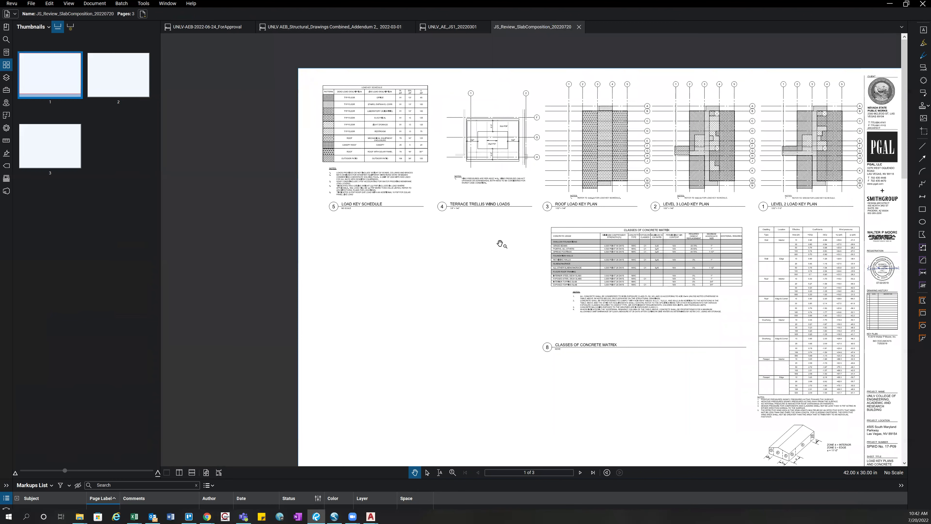
{"action": "scroll", "coordinate": [499, 243], "scroll_direction": "up", "scroll_amount": 2}
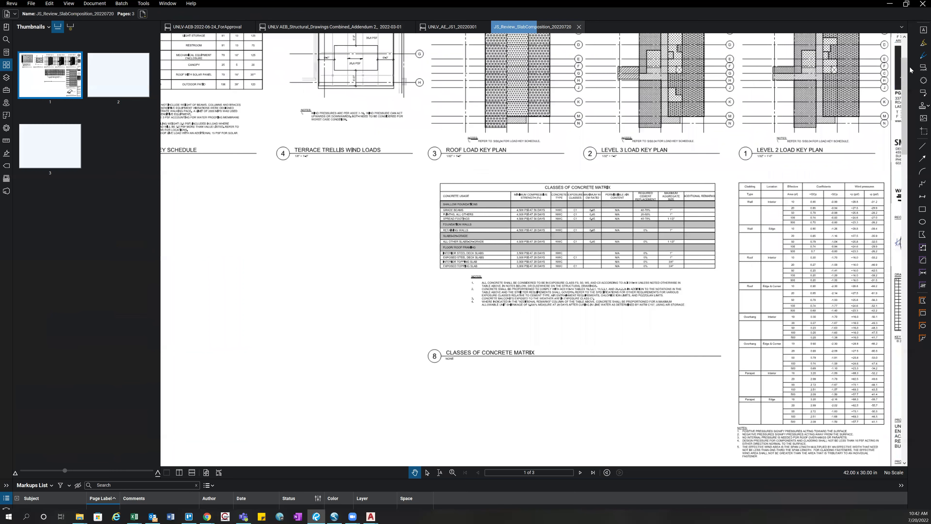
{"action": "scroll", "coordinate": [843, 91], "scroll_direction": "up", "scroll_amount": 1}
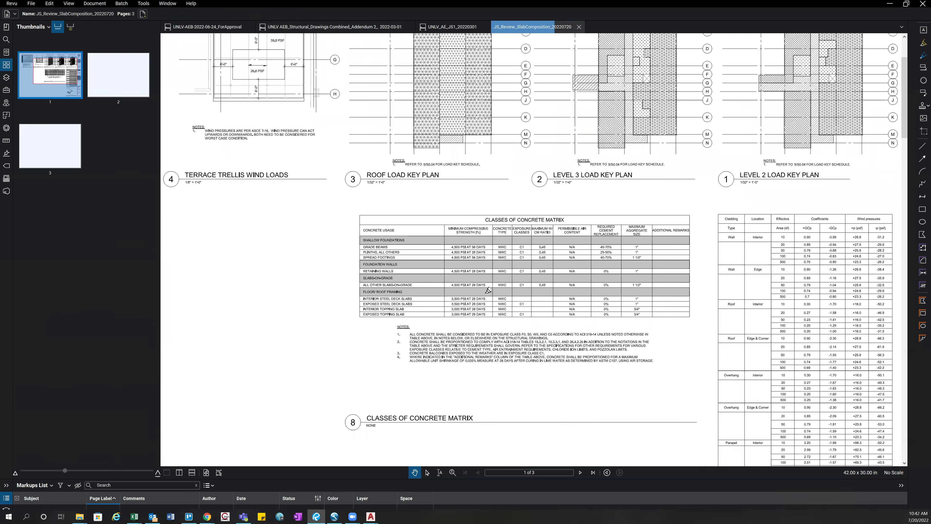
{"action": "key", "text": "h"}
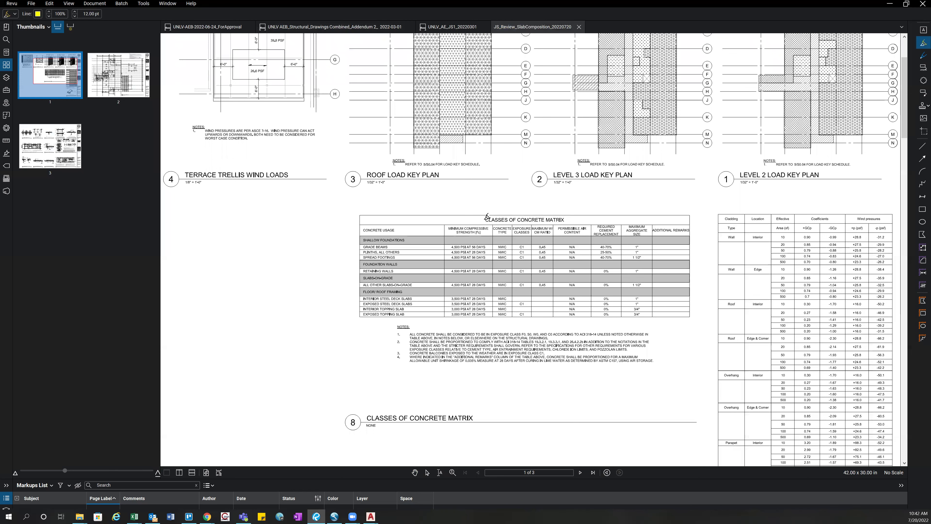
{"action": "left_click_drag", "start_coordinate": [487, 216], "coordinate": [564, 217]}
Step: Highlight the slabs-on-grade, exposed steel deck and exposed topping slab rows with their strengths
{"action": "scroll", "coordinate": [398, 275], "scroll_direction": "up", "scroll_amount": 1}
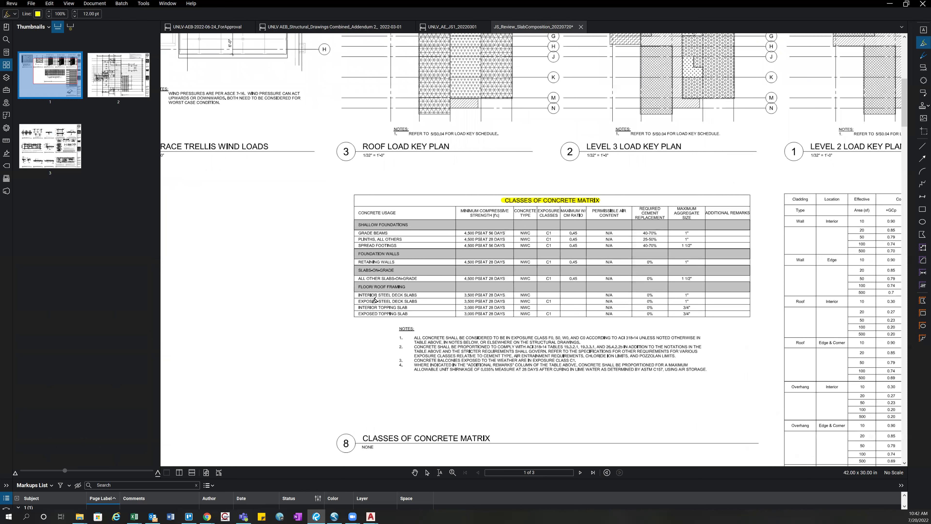
{"action": "scroll", "coordinate": [451, 311], "scroll_direction": "up", "scroll_amount": 1}
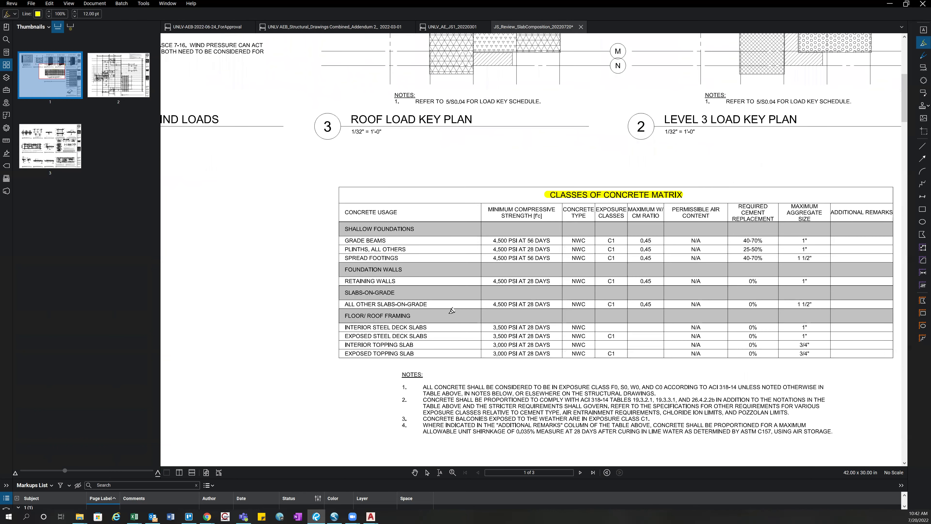
{"action": "left_click_drag", "start_coordinate": [364, 289], "coordinate": [336, 296]}
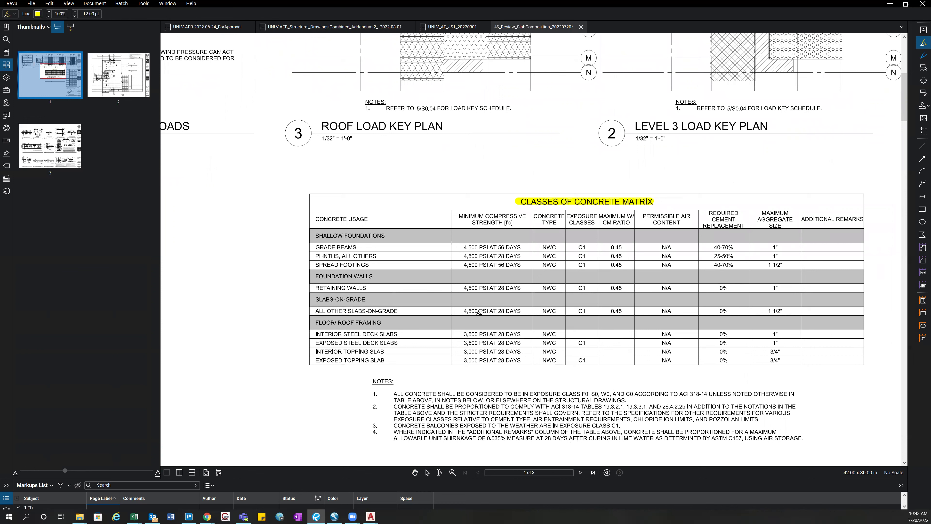
{"action": "left_click_drag", "start_coordinate": [465, 309], "coordinate": [571, 309]}
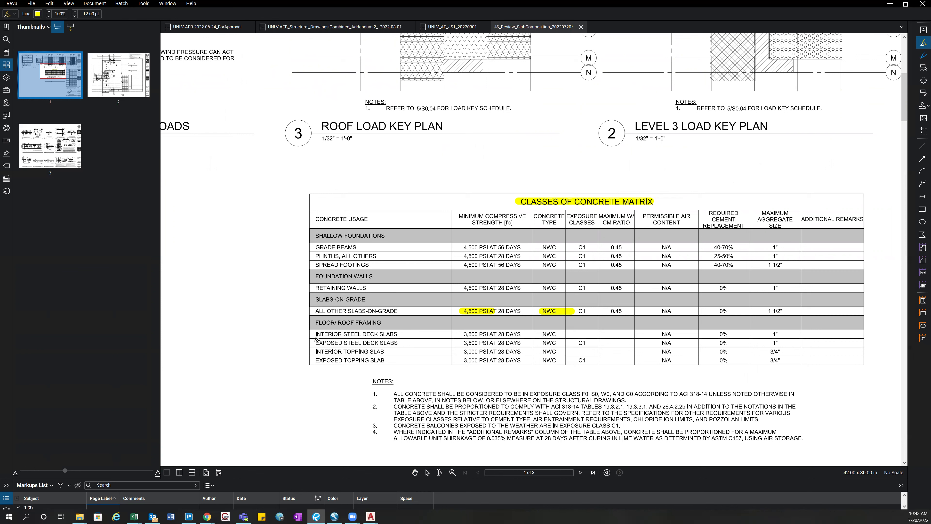
{"action": "left_click_drag", "start_coordinate": [313, 342], "coordinate": [402, 342]}
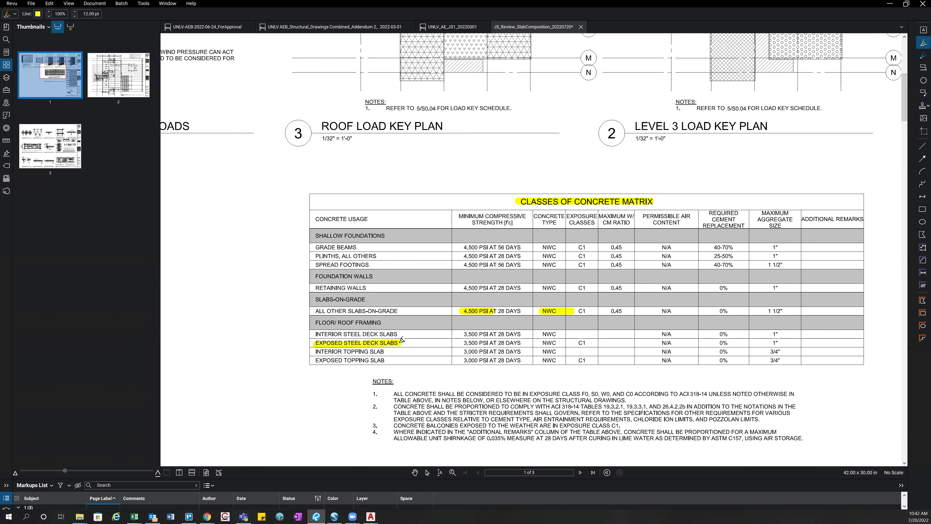
{"action": "left_click_drag", "start_coordinate": [462, 342], "coordinate": [564, 343]}
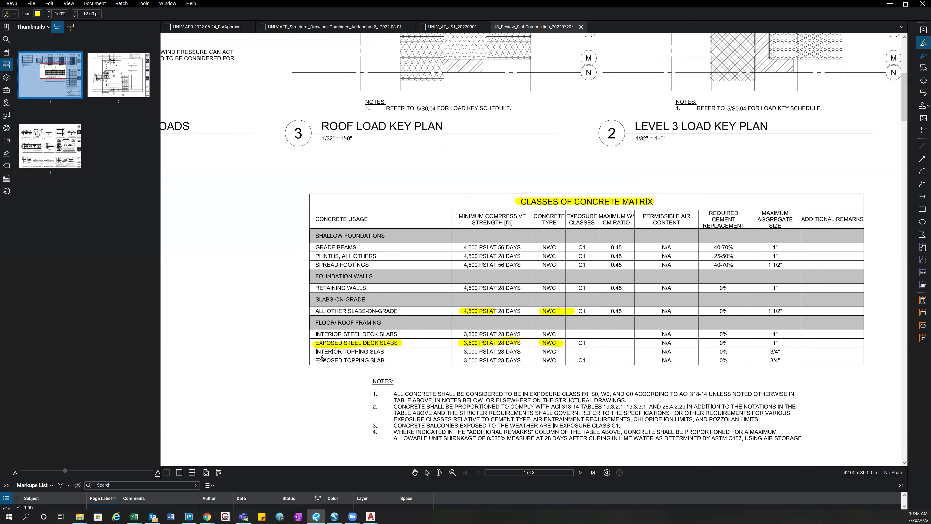
{"action": "left_click_drag", "start_coordinate": [317, 360], "coordinate": [388, 360]}
{"action": "left_click_drag", "start_coordinate": [464, 360], "coordinate": [555, 358]}
{"action": "scroll", "coordinate": [515, 327], "scroll_direction": "down", "scroll_amount": 1}
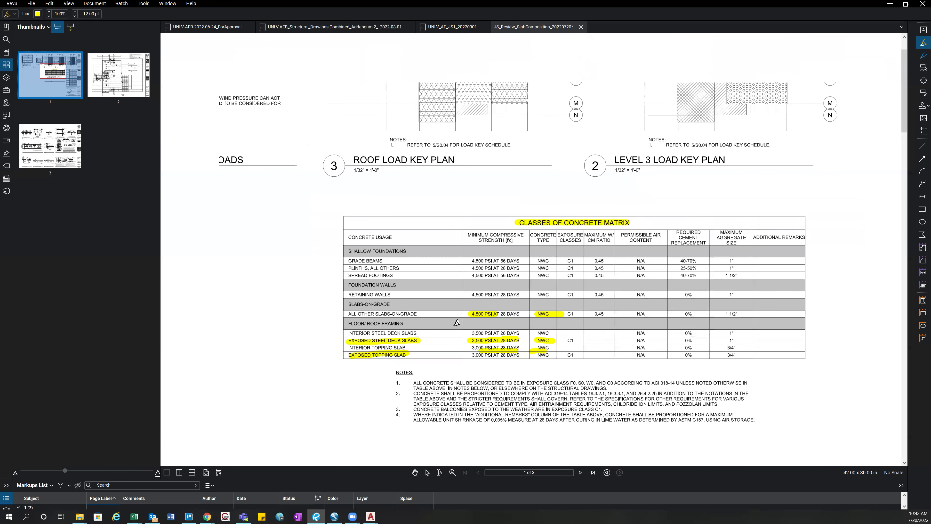
Step: Go to page 2 and zoom in on the Plan Notes about floor structure
{"action": "key", "text": "Escape"}
{"action": "scroll", "coordinate": [484, 294], "scroll_direction": "down", "scroll_amount": 4}
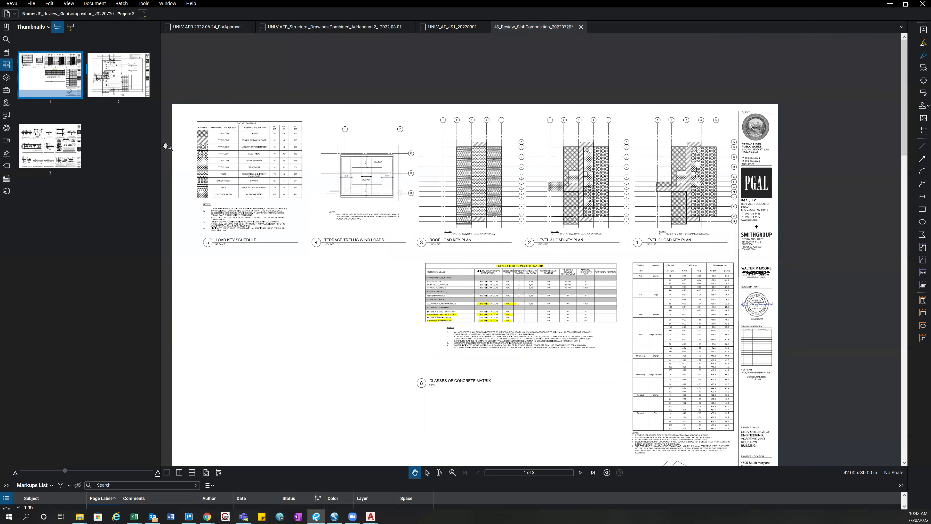
{"action": "left_click", "coordinate": [142, 84]}
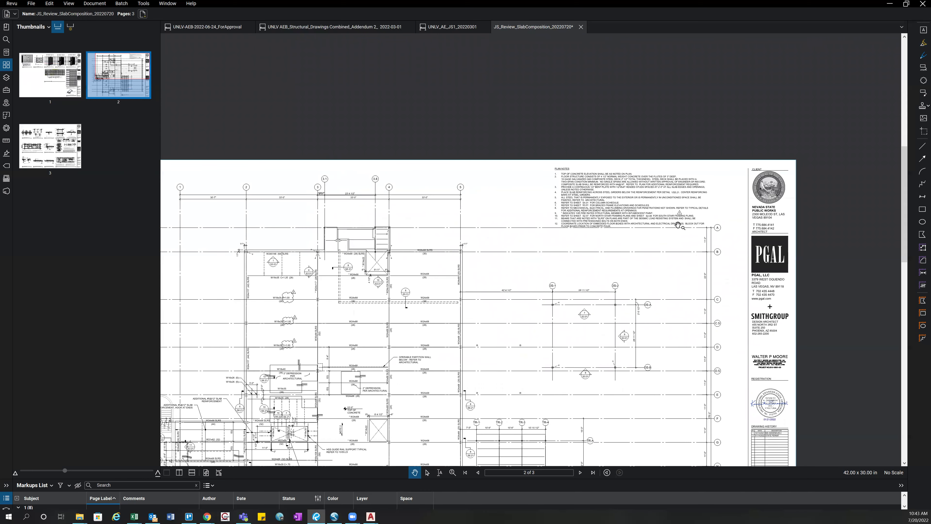
{"action": "scroll", "coordinate": [597, 226], "scroll_direction": "up", "scroll_amount": 1}
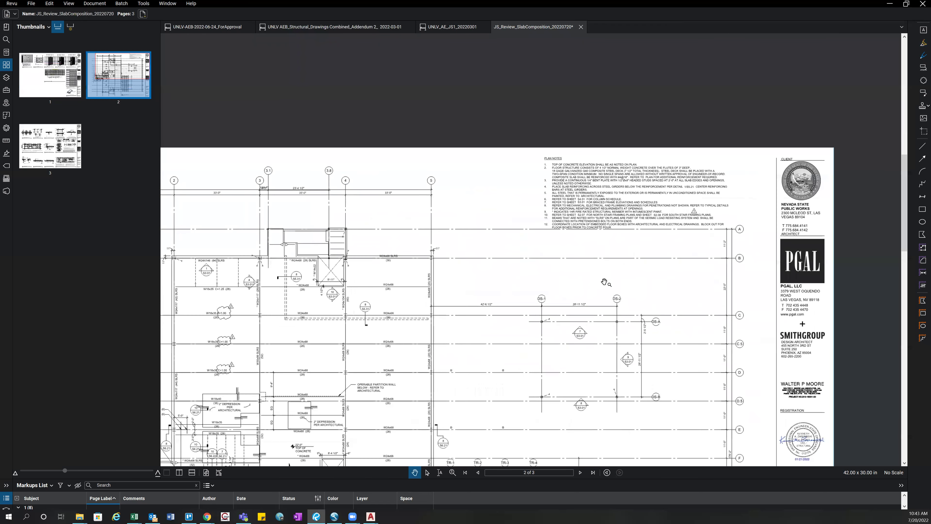
{"action": "scroll", "coordinate": [599, 274], "scroll_direction": "down", "scroll_amount": 2}
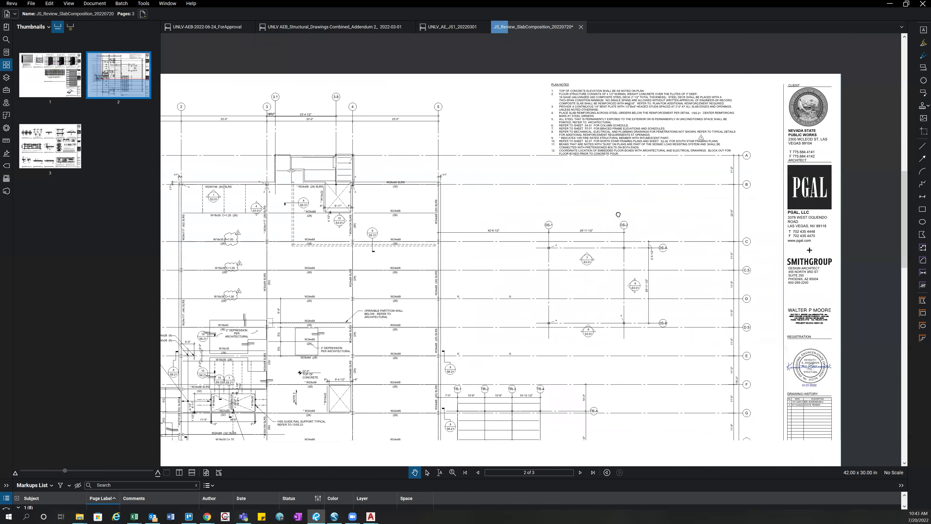
{"action": "scroll", "coordinate": [572, 279], "scroll_direction": "up", "scroll_amount": 3}
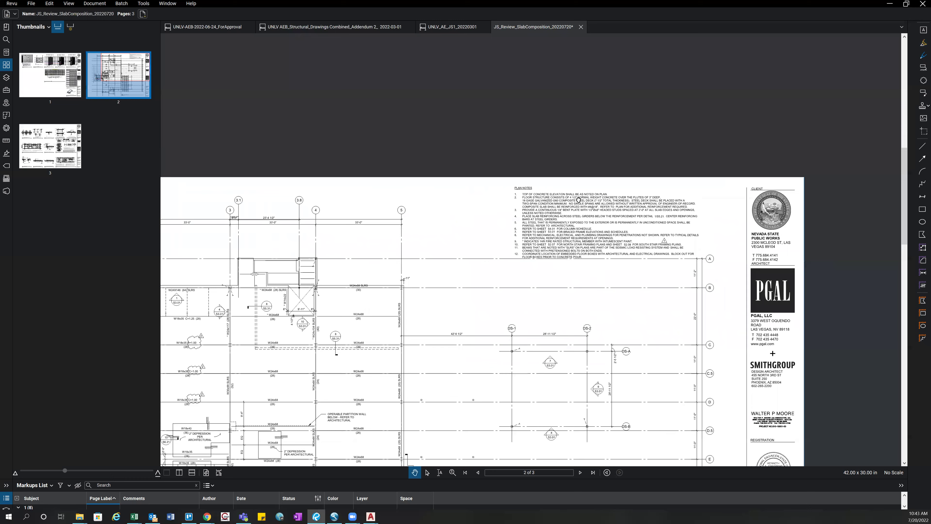
{"action": "scroll", "coordinate": [565, 205], "scroll_direction": "up", "scroll_amount": 4}
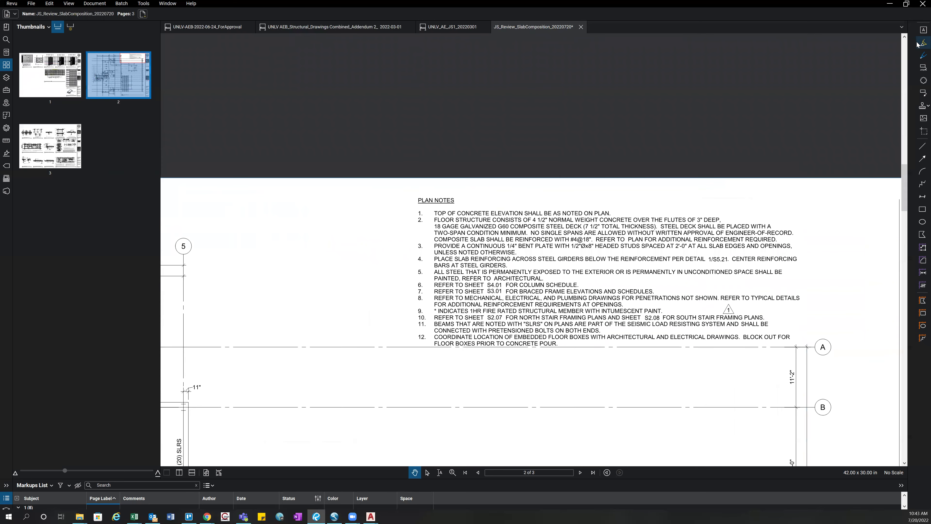
{"action": "scroll", "coordinate": [532, 208], "scroll_direction": "up", "scroll_amount": 1}
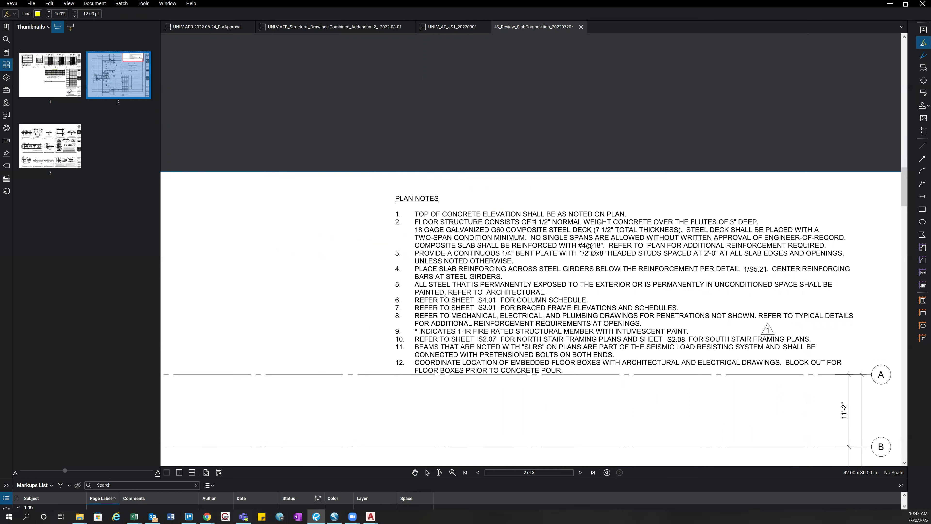
Step: Mark the slab thickness phrases in plan note 2 yellow, then zoom back out to the whole sheet
{"action": "left_click_drag", "start_coordinate": [533, 221], "coordinate": [757, 222]}
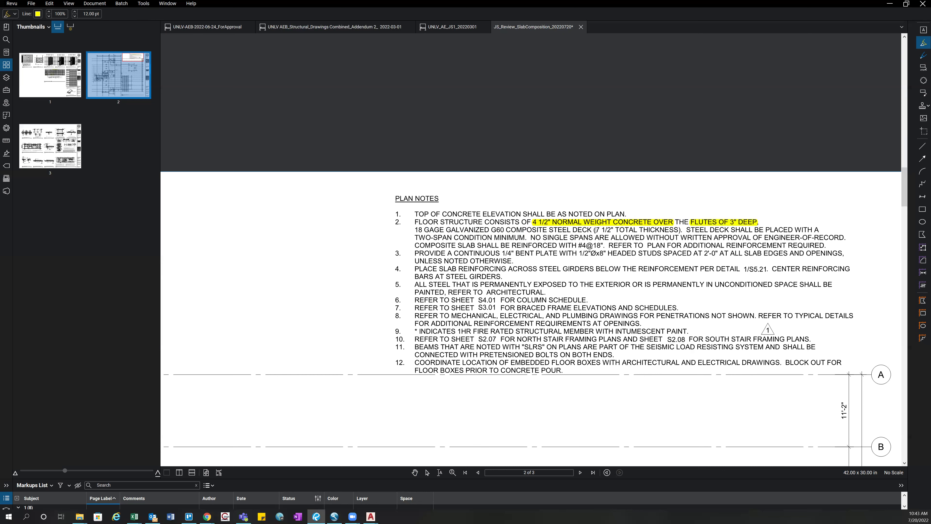
{"action": "left_click_drag", "start_coordinate": [595, 230], "coordinate": [678, 230]}
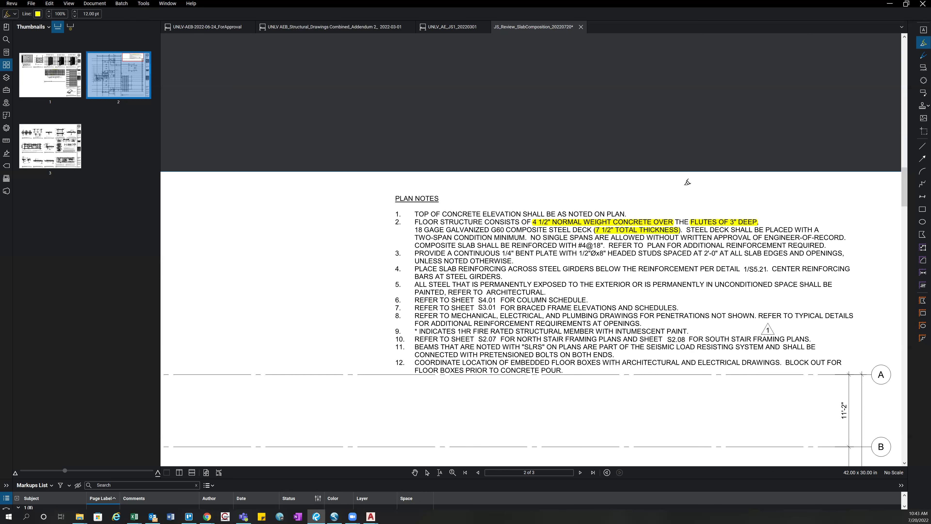
{"action": "key", "text": "Escape"}
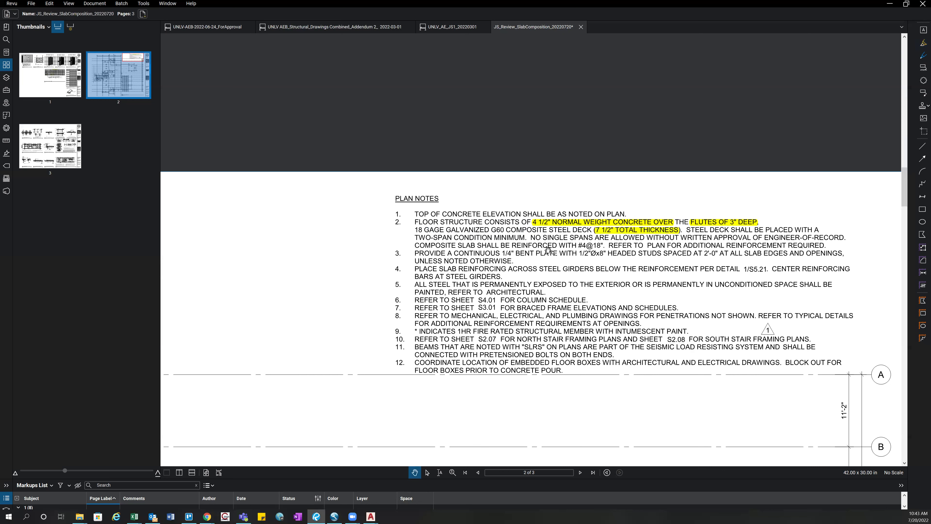
{"action": "scroll", "coordinate": [547, 249], "scroll_direction": "down", "scroll_amount": 1}
{"action": "scroll", "coordinate": [587, 251], "scroll_direction": "down", "scroll_amount": 1}
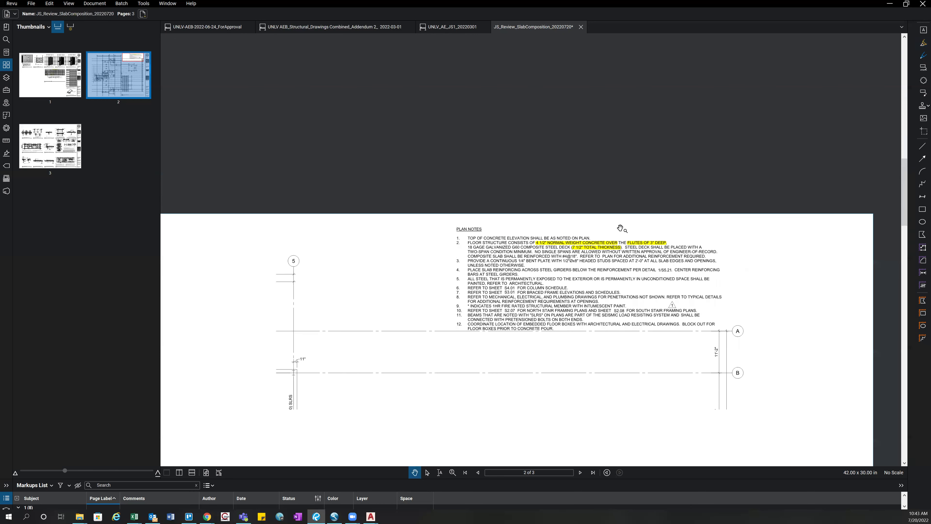
{"action": "scroll", "coordinate": [609, 235], "scroll_direction": "down", "scroll_amount": 1}
{"action": "scroll", "coordinate": [613, 229], "scroll_direction": "down", "scroll_amount": 2}
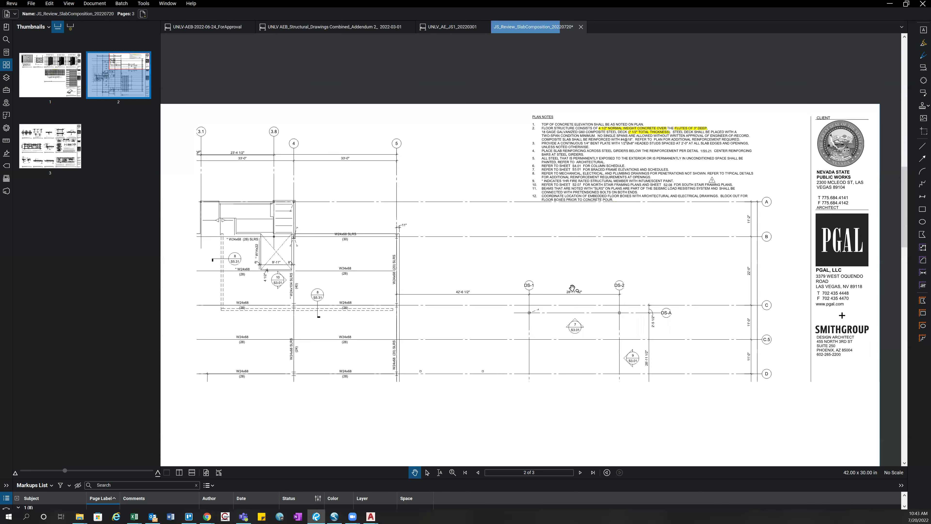
{"action": "scroll", "coordinate": [580, 215], "scroll_direction": "up", "scroll_amount": 1}
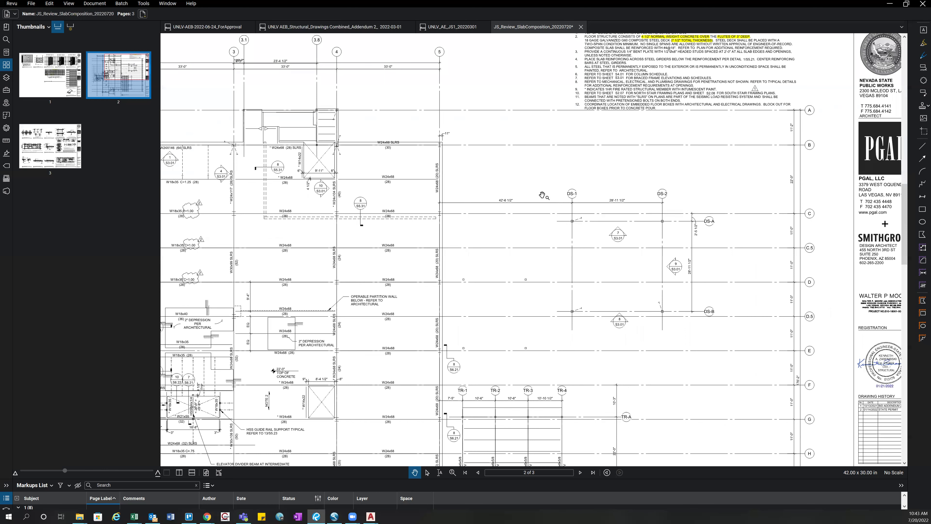
{"action": "scroll", "coordinate": [570, 196], "scroll_direction": "down", "scroll_amount": 1}
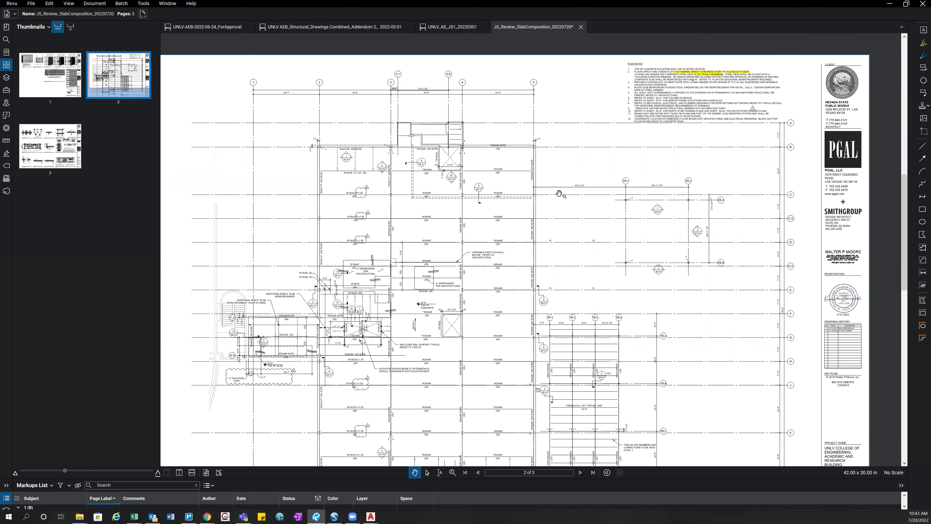
Step: On sheet 3, highlight detail 8's "1/4" BENT PLATE" callout yellow
{"action": "left_click_drag", "start_coordinate": [600, 132], "coordinate": [620, 101]}
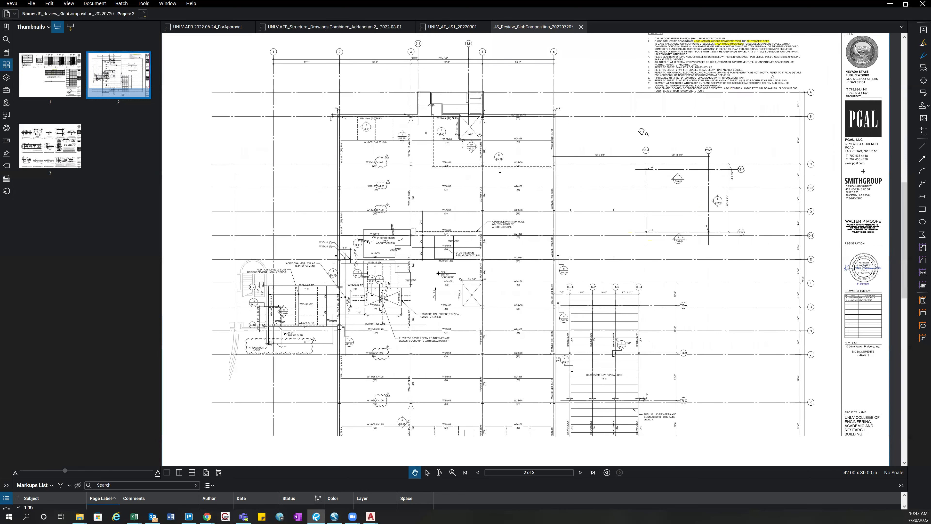
{"action": "left_click", "coordinate": [45, 153]}
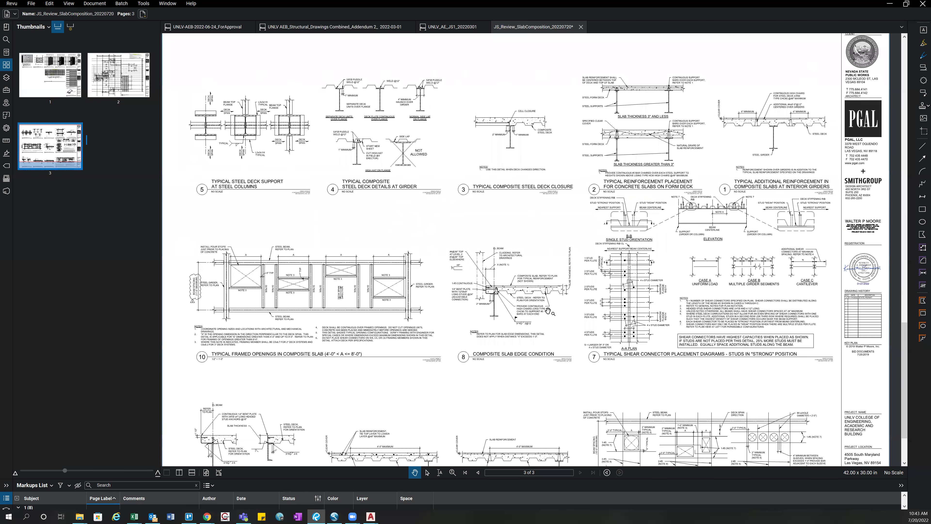
{"action": "scroll", "coordinate": [681, 148], "scroll_direction": "up", "scroll_amount": 5}
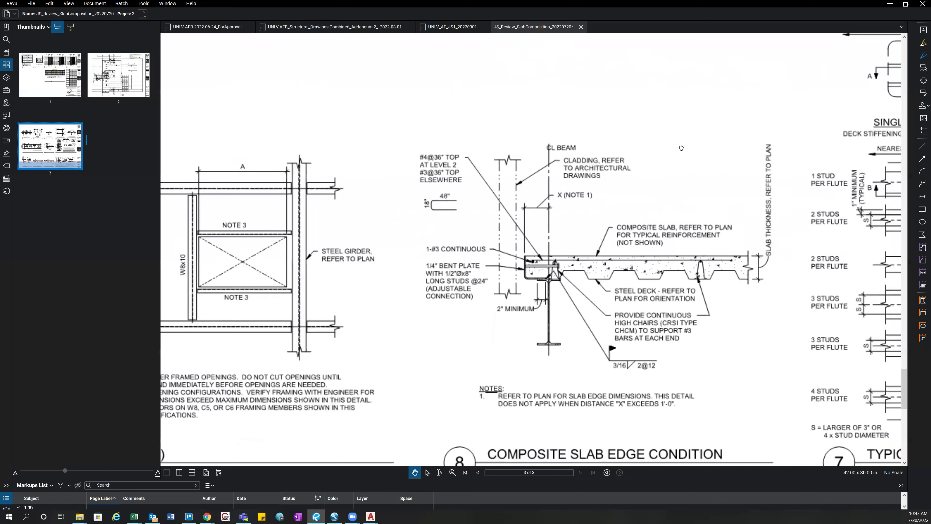
{"action": "left_click", "coordinate": [922, 45]}
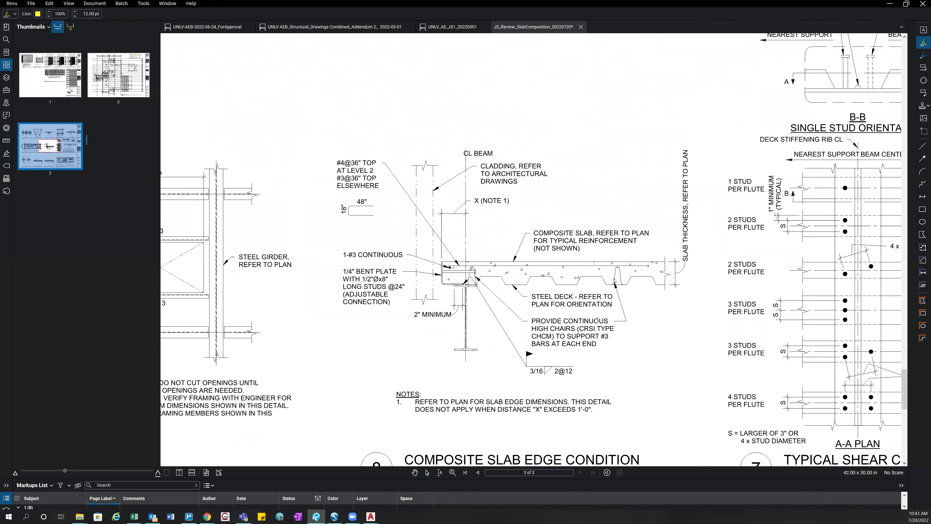
{"action": "scroll", "coordinate": [358, 273], "scroll_direction": "up", "scroll_amount": 1}
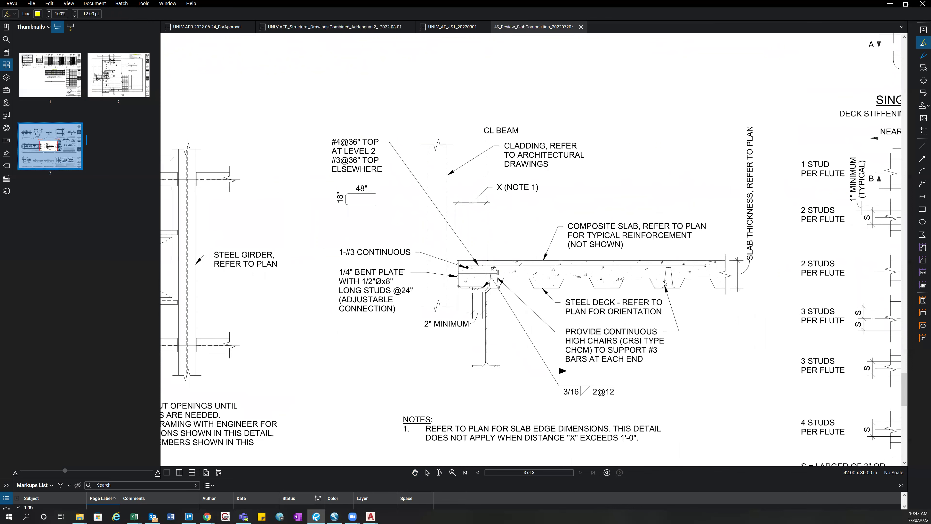
{"action": "left_click_drag", "start_coordinate": [404, 272], "coordinate": [339, 272]}
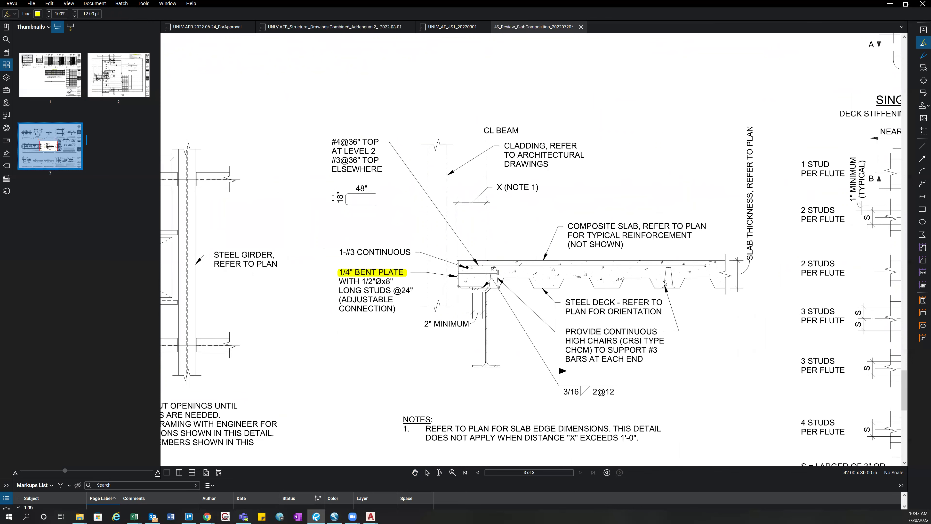
{"action": "scroll", "coordinate": [335, 189], "scroll_direction": "down", "scroll_amount": 1}
{"action": "scroll", "coordinate": [320, 183], "scroll_direction": "down", "scroll_amount": 2}
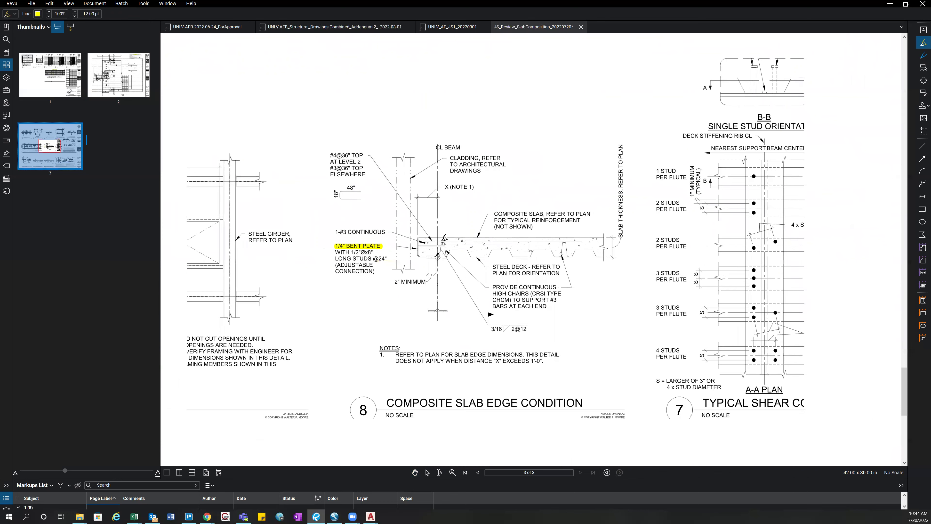
{"action": "scroll", "coordinate": [492, 245], "scroll_direction": "down", "scroll_amount": 1}
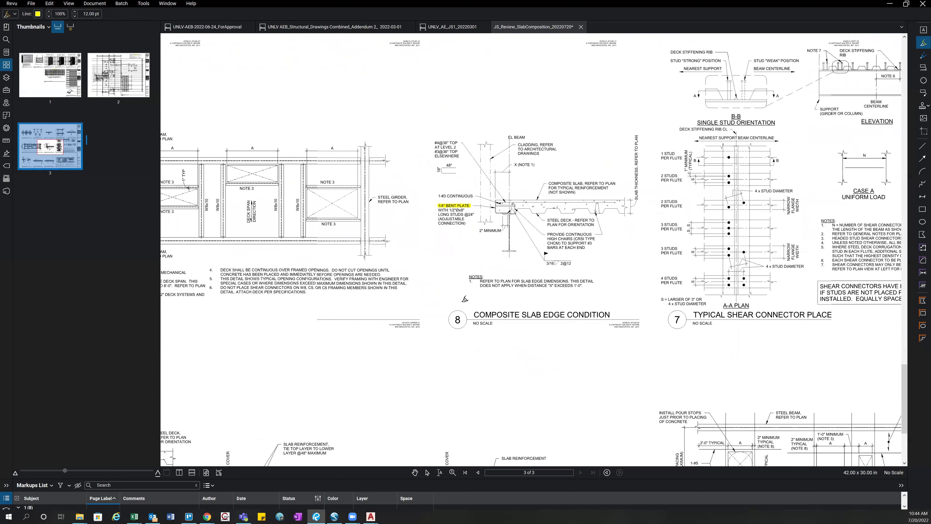
{"action": "scroll", "coordinate": [461, 298], "scroll_direction": "down", "scroll_amount": 2}
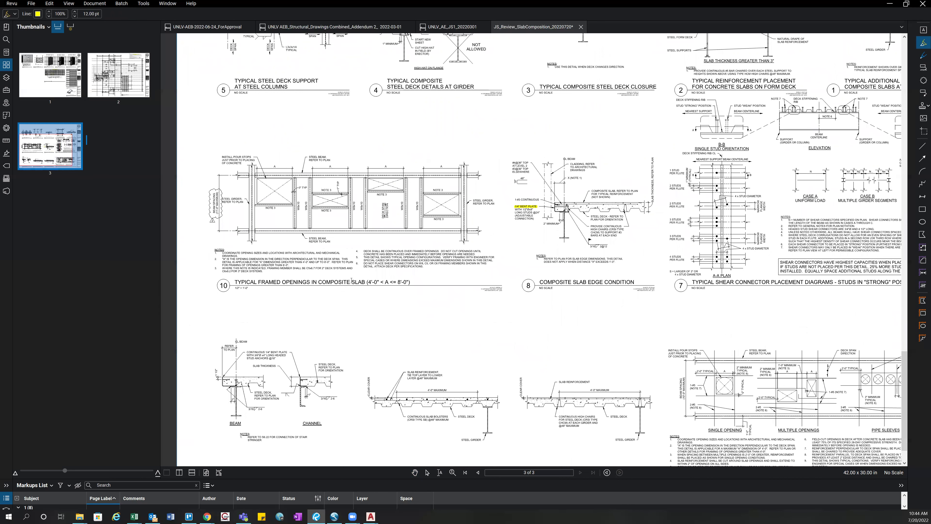
Step: Highlight detail 8's COMPOSITE SLAB EDGE CONDITION title and fit sheet S5.21 in view
{"action": "left_click_drag", "start_coordinate": [351, 281], "coordinate": [432, 200]}
{"action": "left_click_drag", "start_coordinate": [568, 237], "coordinate": [472, 315]}
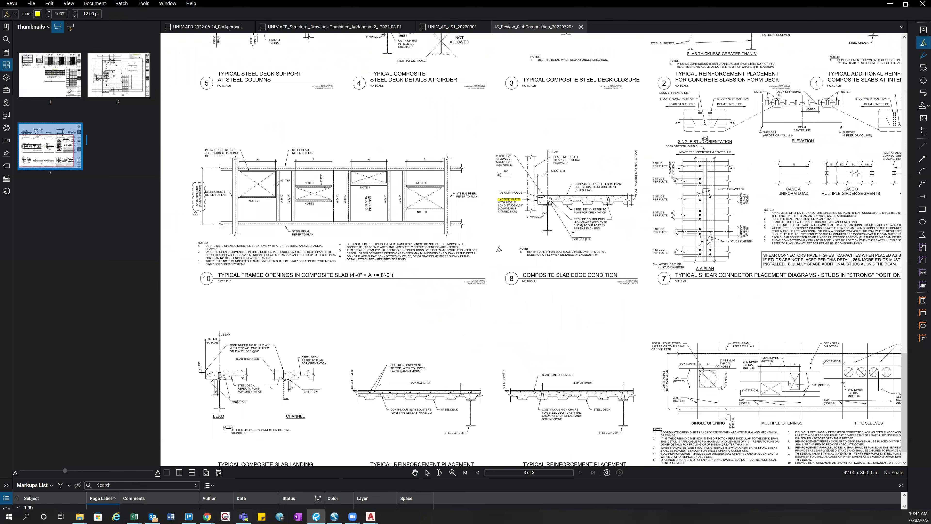
{"action": "left_click_drag", "start_coordinate": [512, 290], "coordinate": [472, 434]}
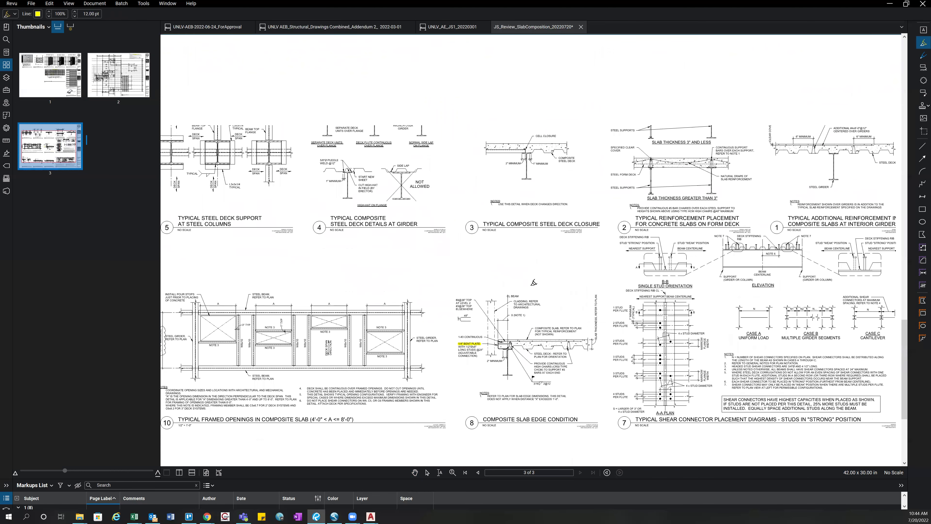
{"action": "scroll", "coordinate": [534, 280], "scroll_direction": "right", "scroll_amount": 1}
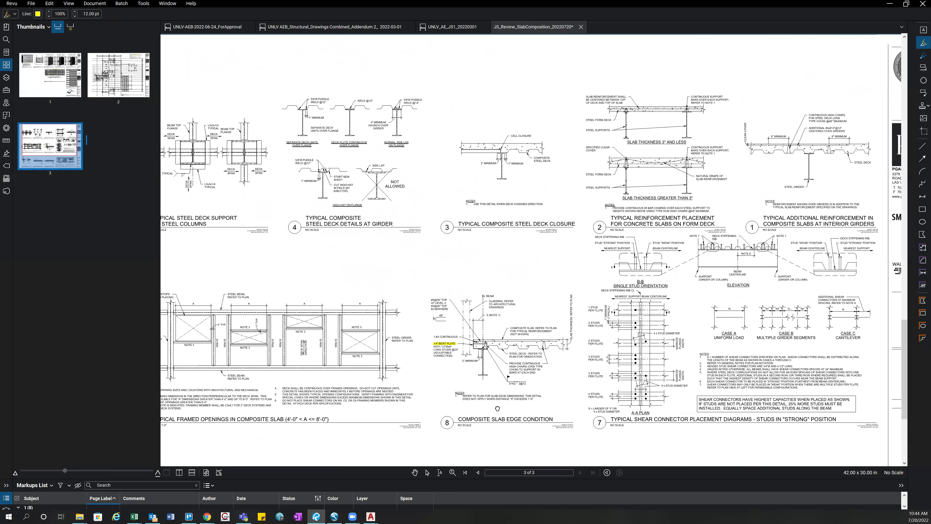
{"action": "scroll", "coordinate": [494, 326], "scroll_direction": "up", "scroll_amount": 1}
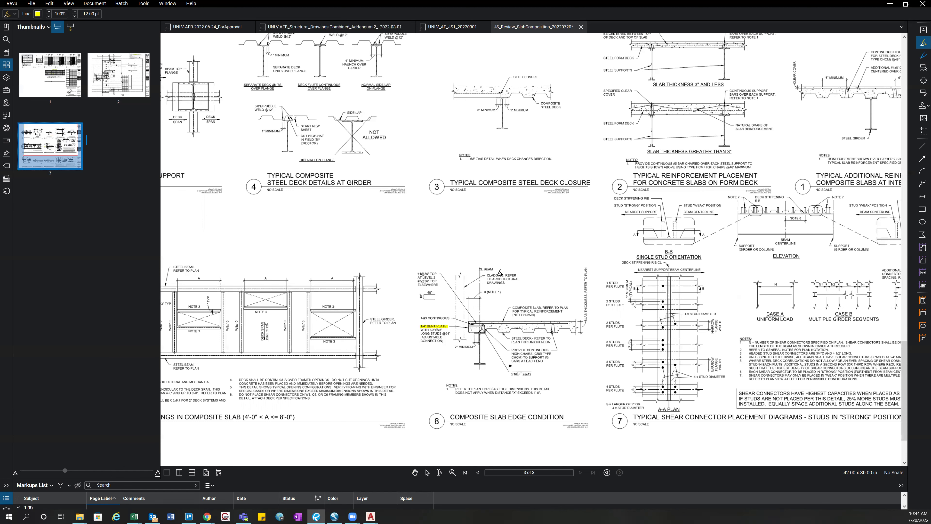
{"action": "scroll", "coordinate": [498, 268], "scroll_direction": "down", "scroll_amount": 3}
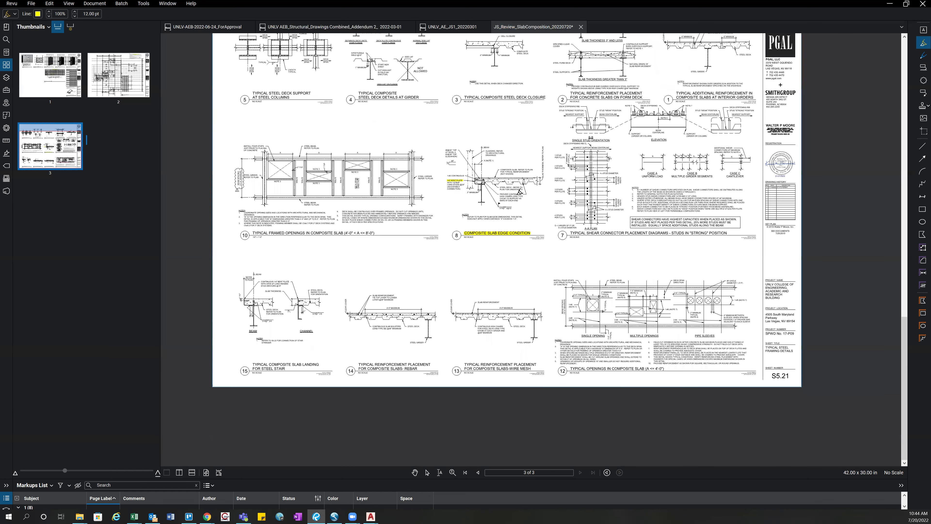
{"action": "scroll", "coordinate": [515, 199], "scroll_direction": "up", "scroll_amount": 2}
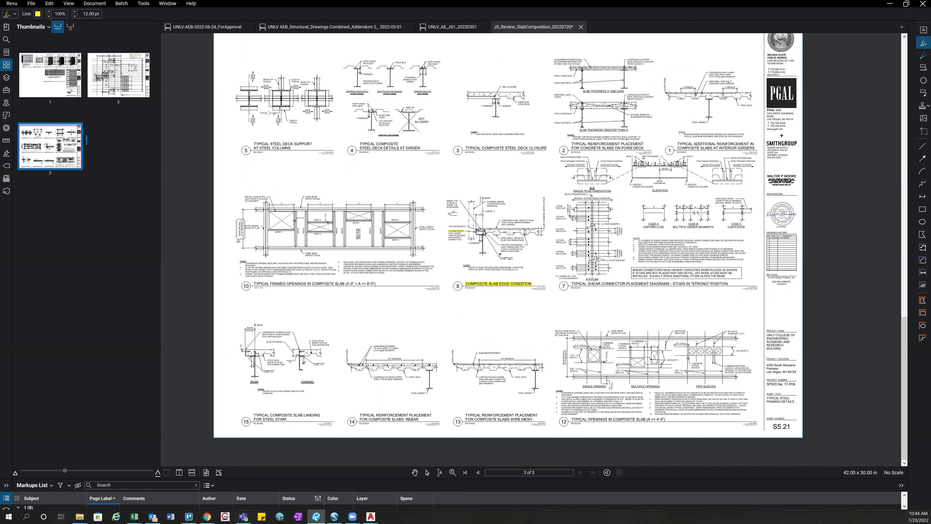
Step: Release the highlighter to panning, nudge the S5.21 view, and bring up Excel from the taskbar
{"action": "key", "text": "Escape"}
{"action": "left_click_drag", "start_coordinate": [513, 166], "coordinate": [510, 185]}
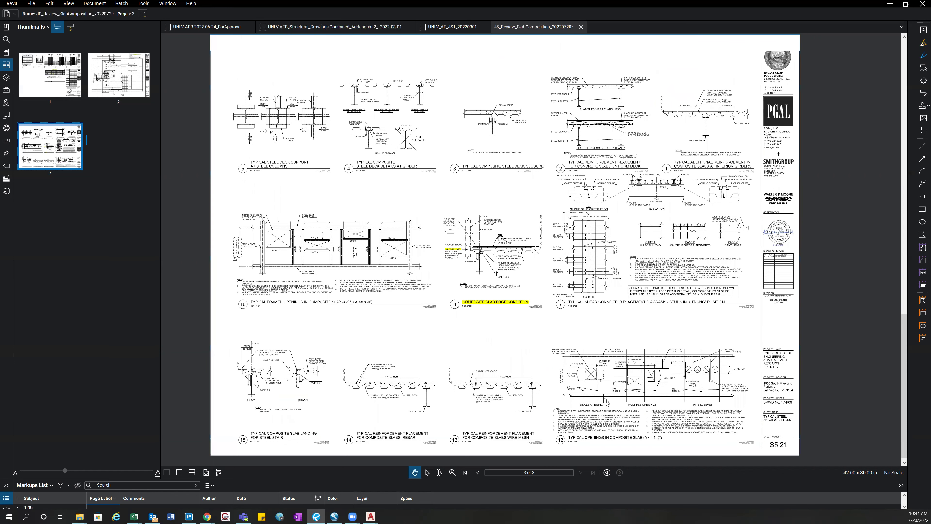
{"action": "scroll", "coordinate": [478, 251], "scroll_direction": "up", "scroll_amount": 1}
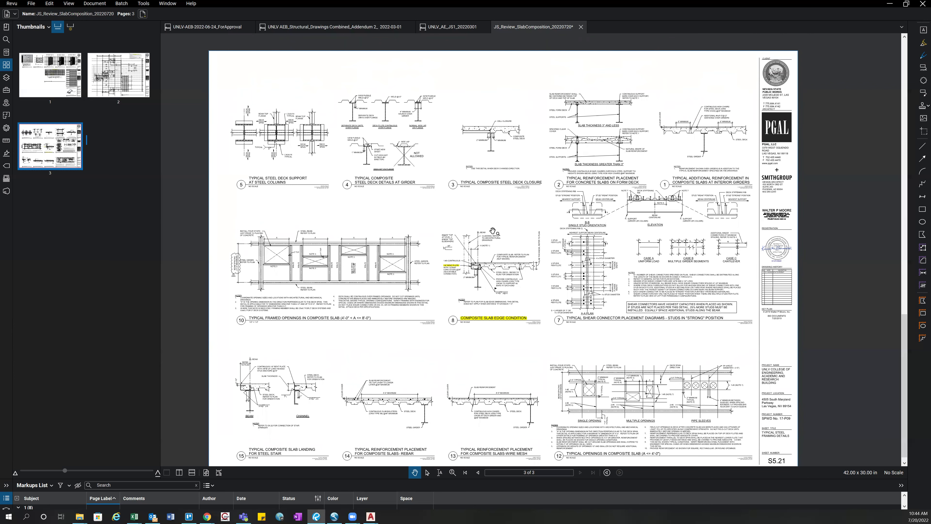
{"action": "scroll", "coordinate": [491, 214], "scroll_direction": "down", "scroll_amount": 1}
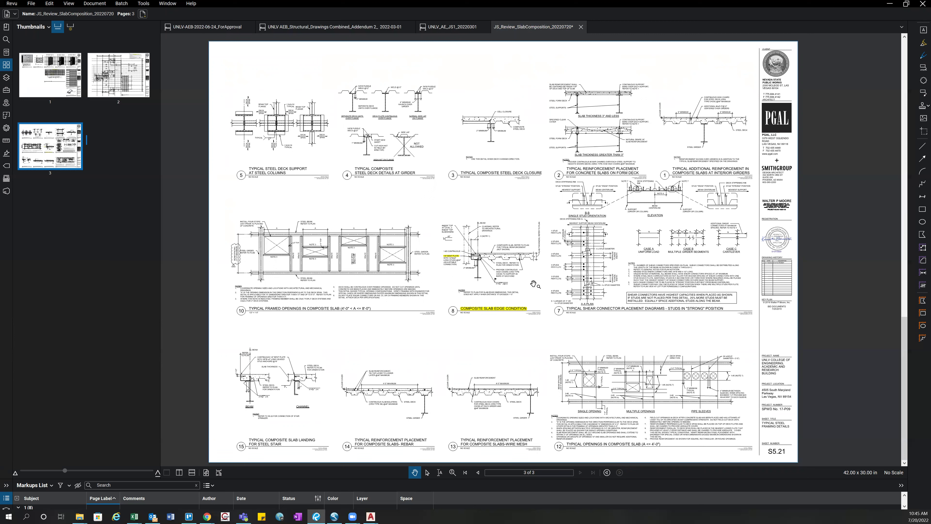
{"action": "left_click", "coordinate": [134, 517]}
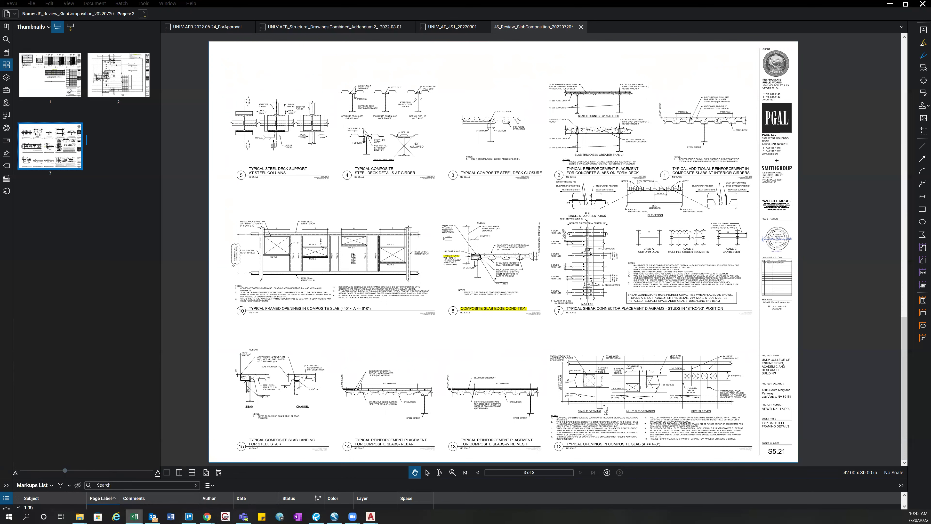
Step: In Pre-Engineering Tools_20220624, check the slab-on-grade concrete strength and weight cells G34 and I34
{"action": "key", "text": "alt+Tab"}
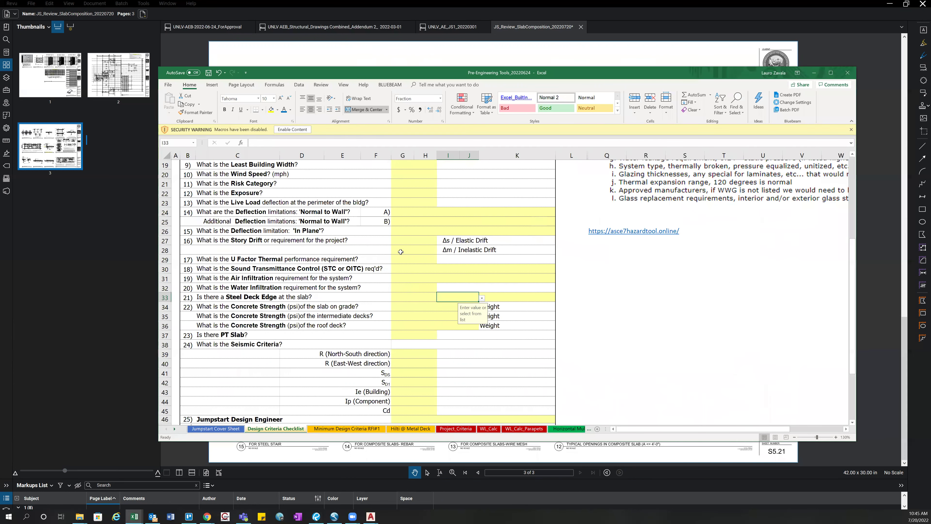
{"action": "scroll", "coordinate": [403, 293], "scroll_direction": "up", "scroll_amount": 2}
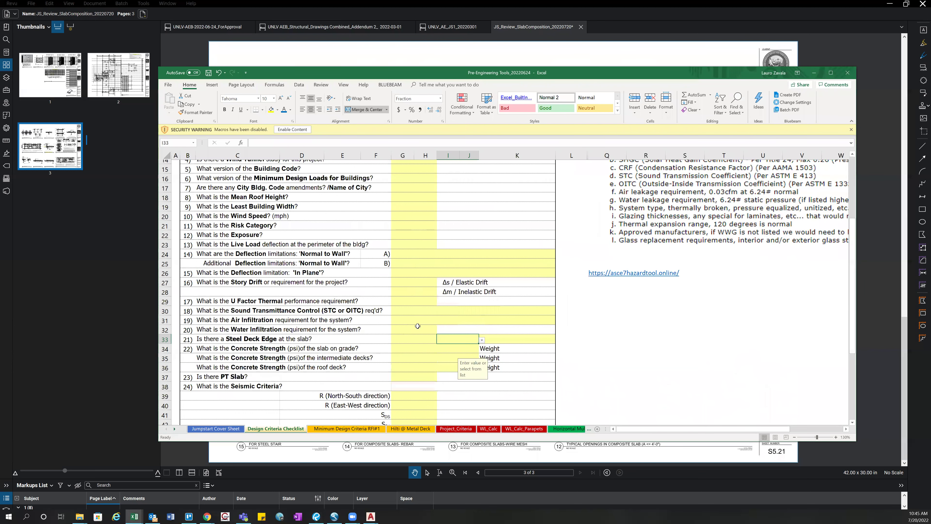
{"action": "left_click", "coordinate": [422, 348]}
{"action": "scroll", "coordinate": [367, 349], "scroll_direction": "up", "scroll_amount": 1}
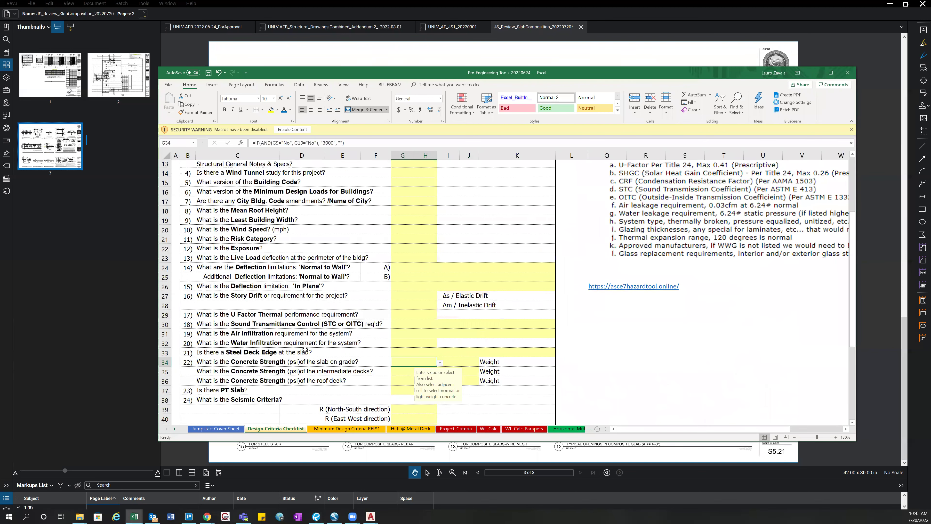
{"action": "scroll", "coordinate": [305, 348], "scroll_direction": "down", "scroll_amount": 1}
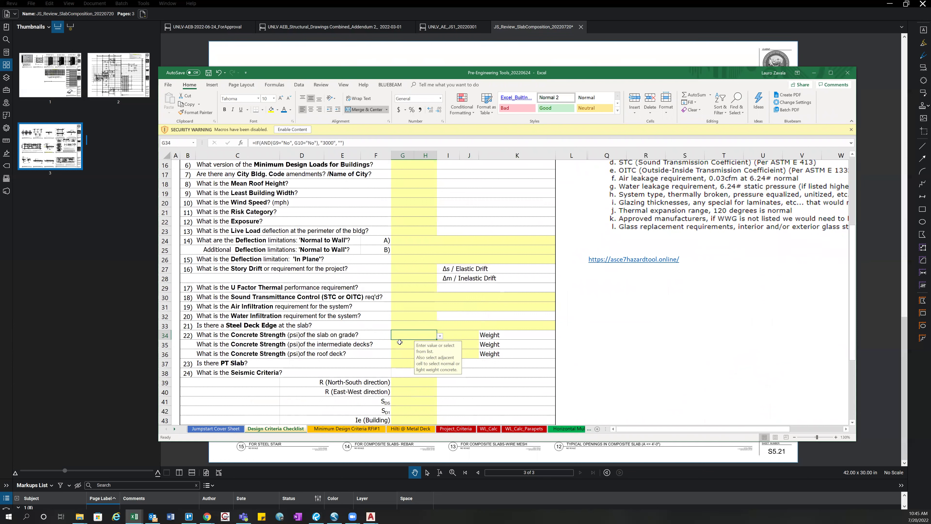
{"action": "left_click", "coordinate": [470, 336]}
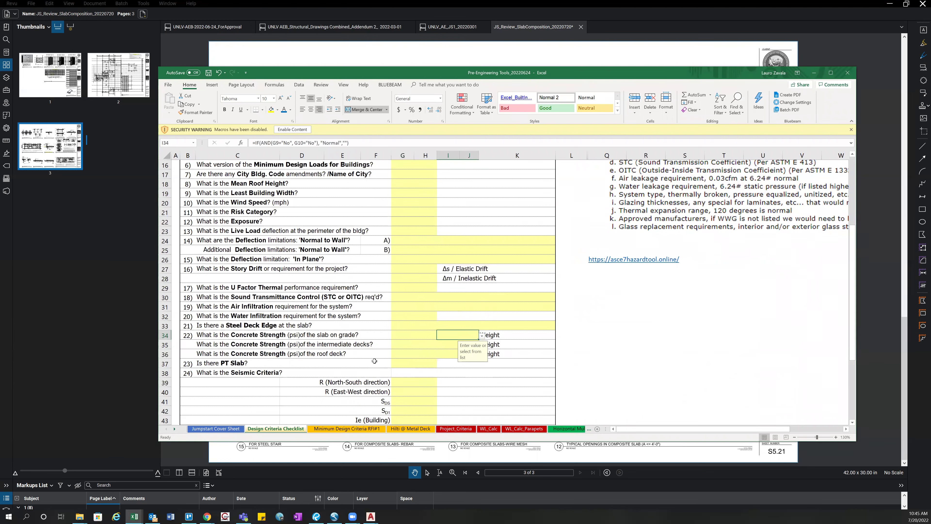
Step: Scroll through the Hilti @ Metal Deck sheet, then minimize Excel to return to Revu
{"action": "left_click", "coordinate": [410, 429]}
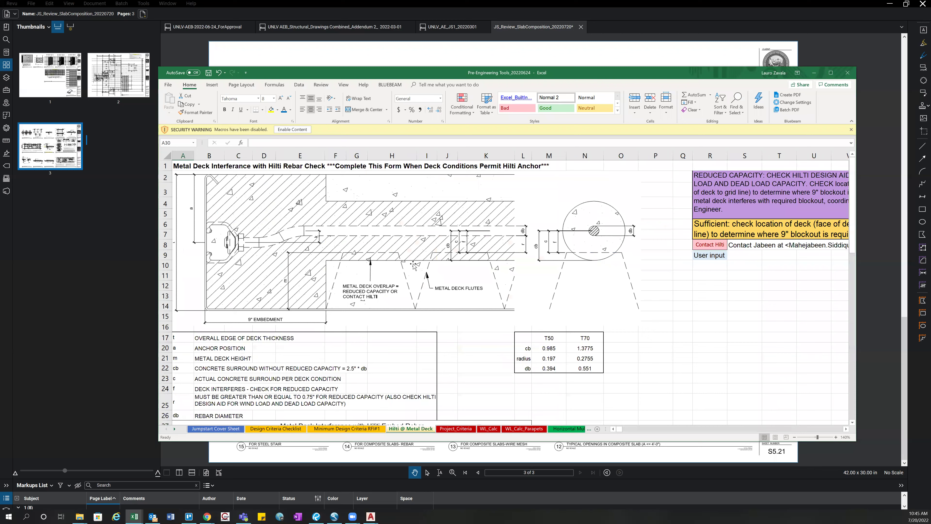
{"action": "scroll", "coordinate": [410, 262], "scroll_direction": "down", "scroll_amount": 3}
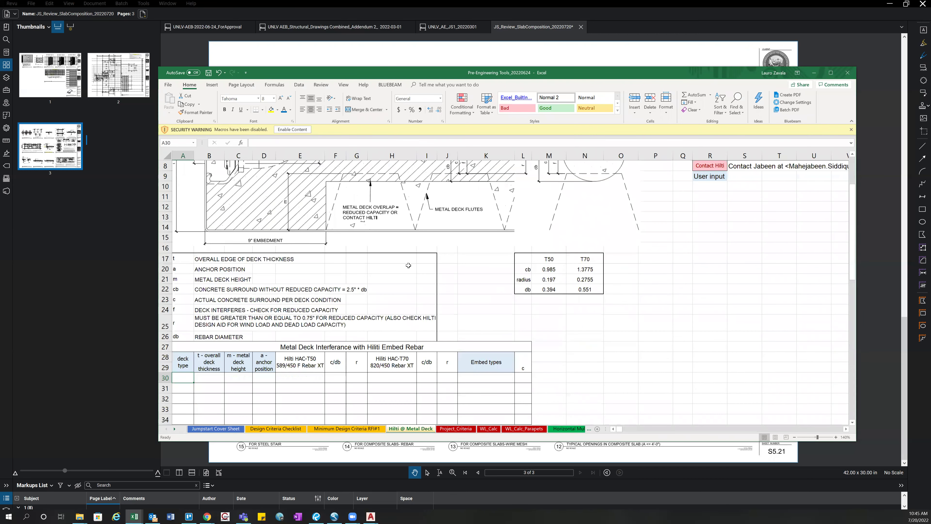
{"action": "scroll", "coordinate": [403, 273], "scroll_direction": "down", "scroll_amount": 2}
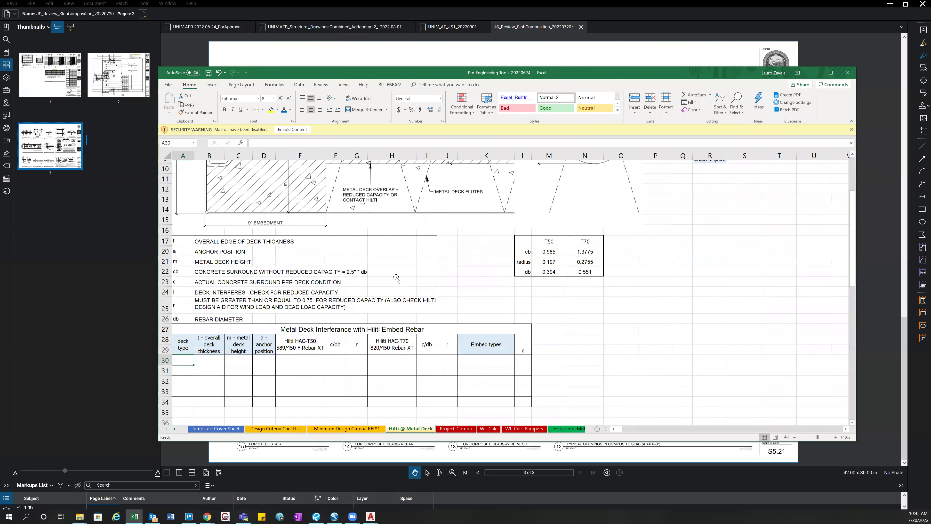
{"action": "scroll", "coordinate": [396, 278], "scroll_direction": "up", "scroll_amount": 3}
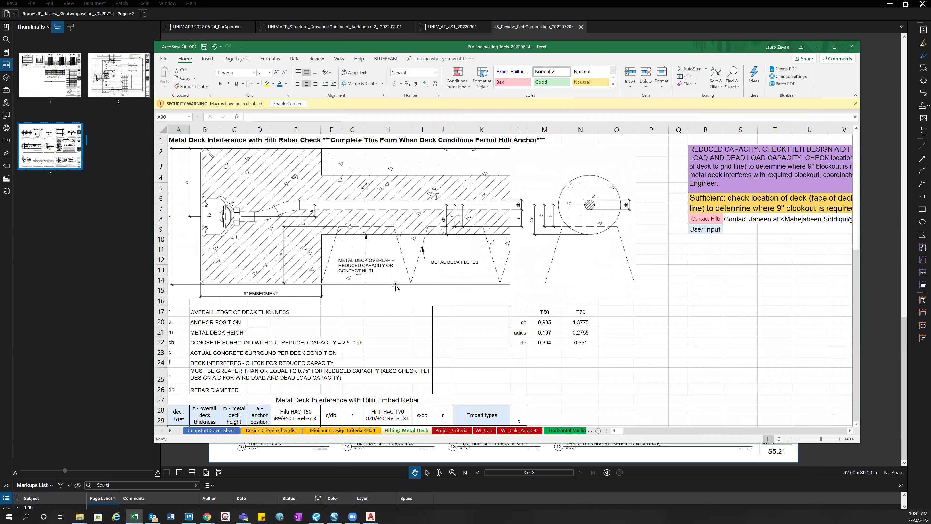
{"action": "scroll", "coordinate": [391, 282], "scroll_direction": "down", "scroll_amount": 2}
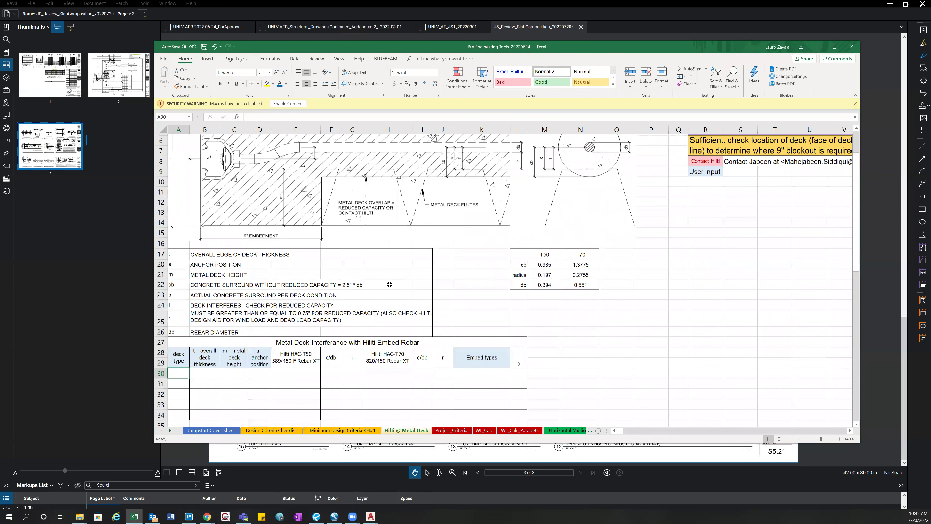
{"action": "scroll", "coordinate": [390, 287], "scroll_direction": "up", "scroll_amount": 2}
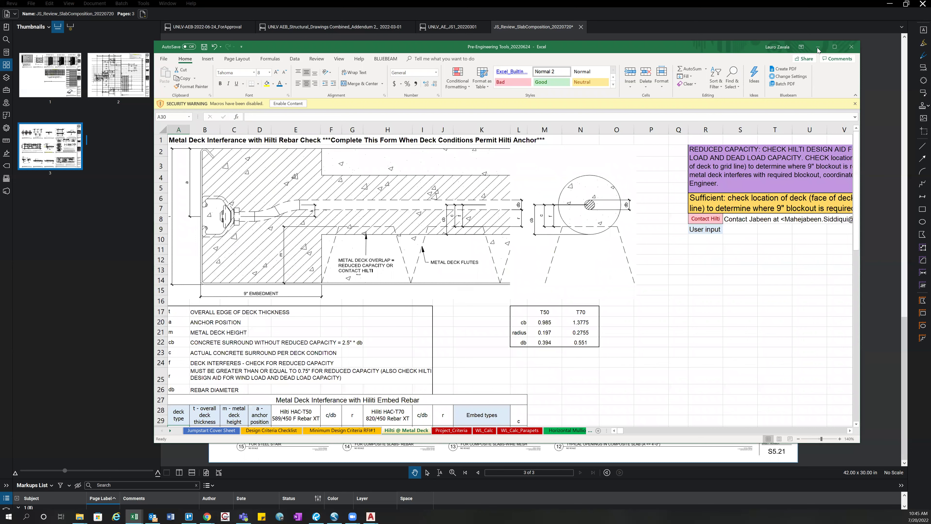
{"action": "left_click", "coordinate": [819, 51]}
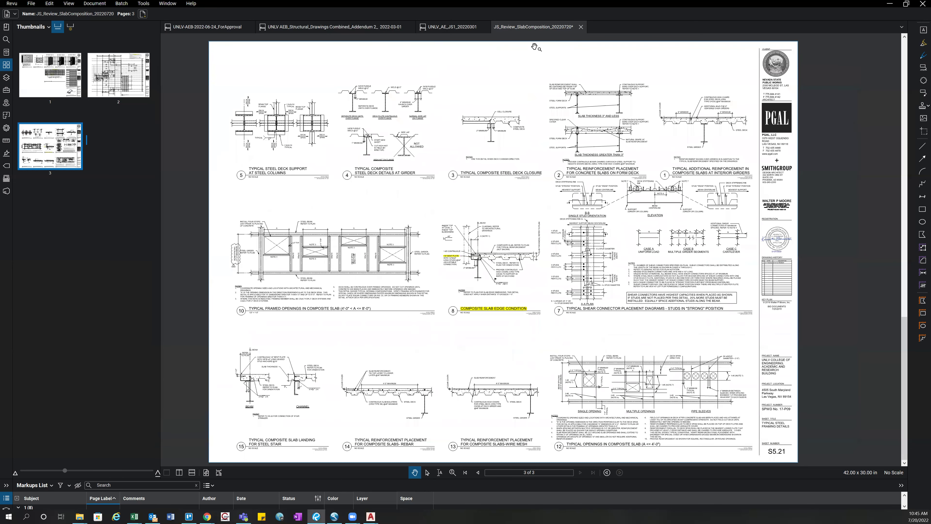
Step: Switch to the UNLV_AE_JS1_20220301 set and pan sheet S2.02 to show its top notes
{"action": "left_click", "coordinate": [473, 27]}
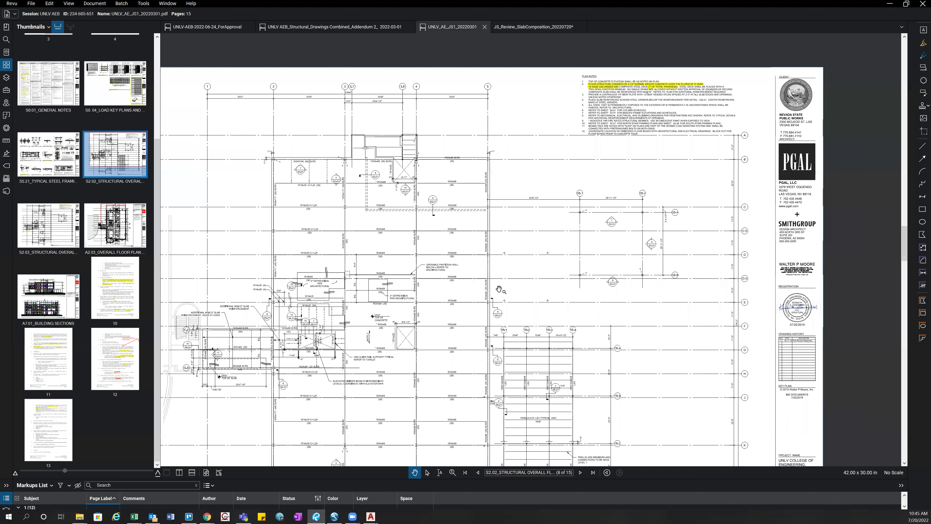
{"action": "left_click_drag", "start_coordinate": [401, 186], "coordinate": [444, 150]}
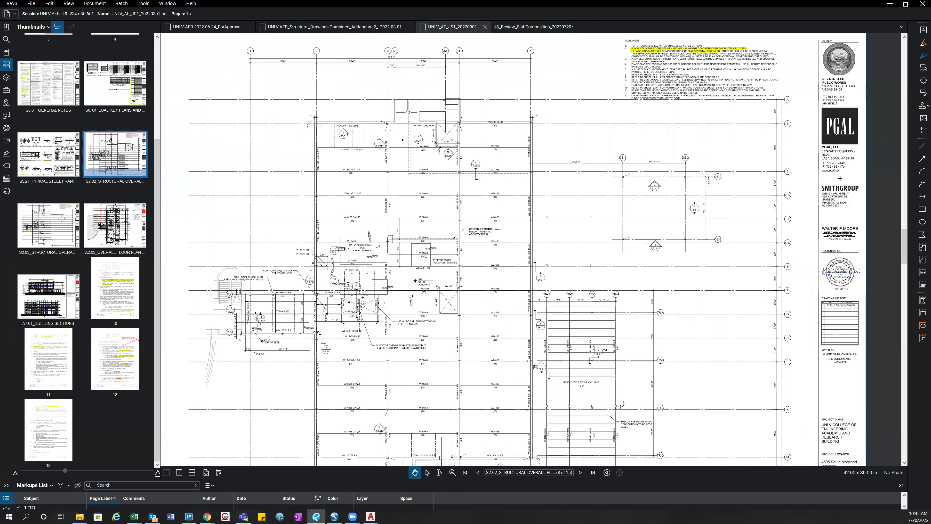